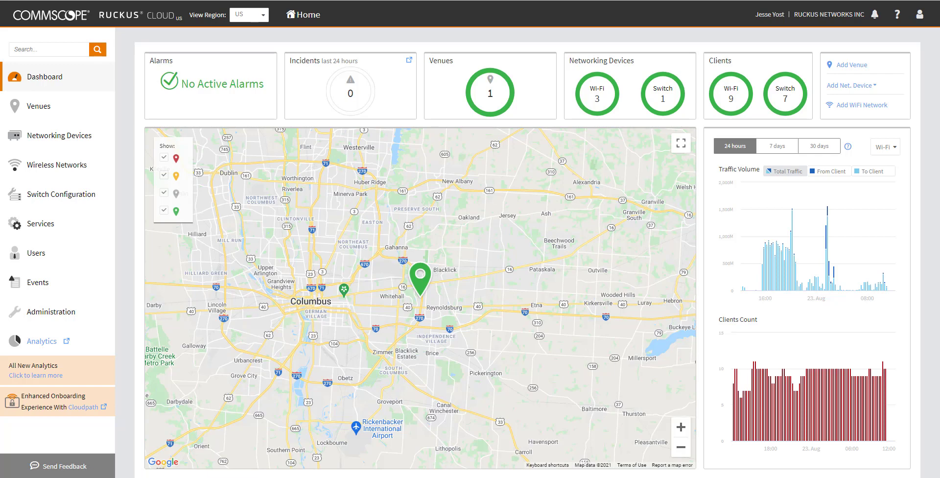
Open the xfamx network's Edit Network window on its Advanced settings
left_click(61, 164)
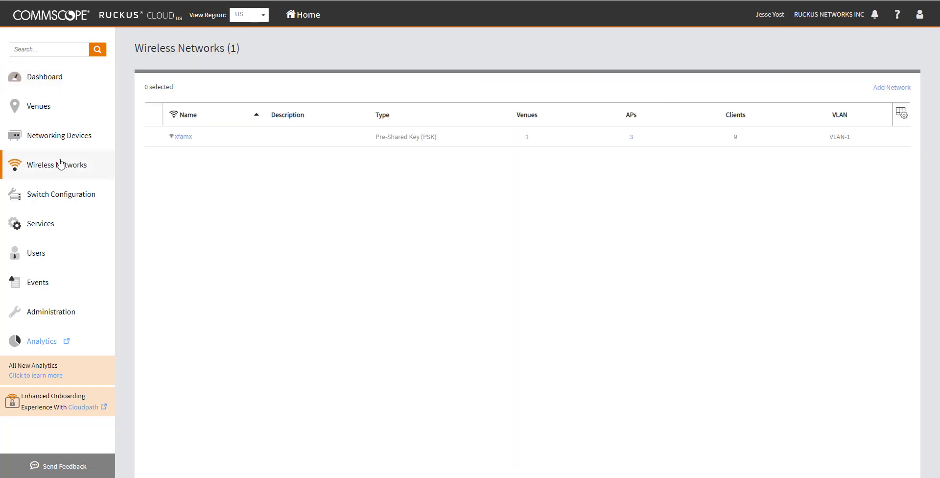
left_click(182, 137)
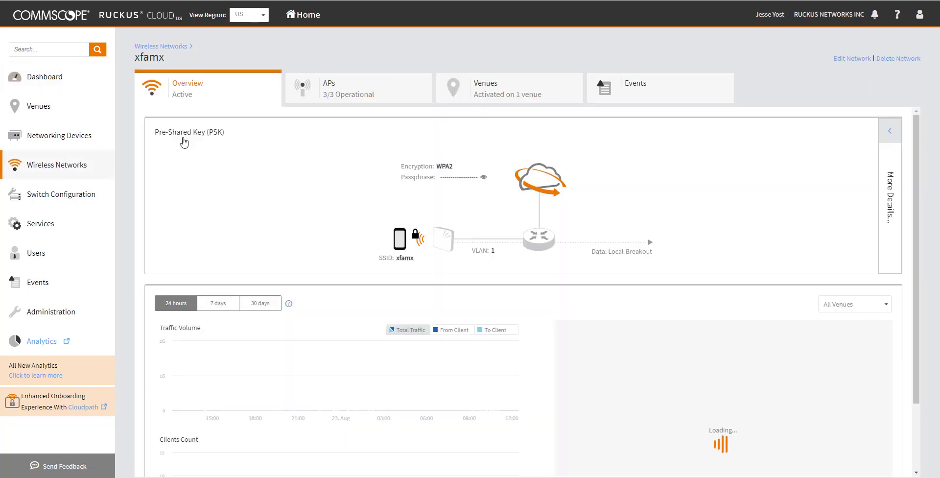
left_click(855, 59)
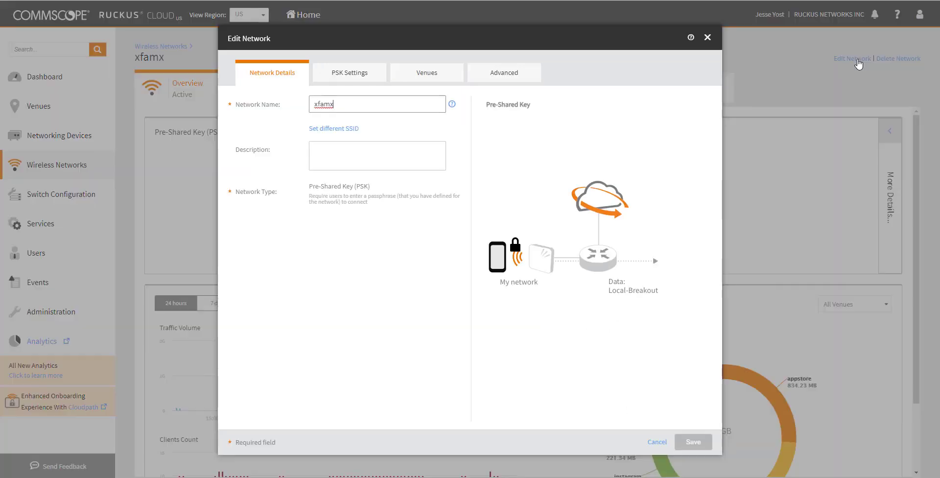
left_click(530, 74)
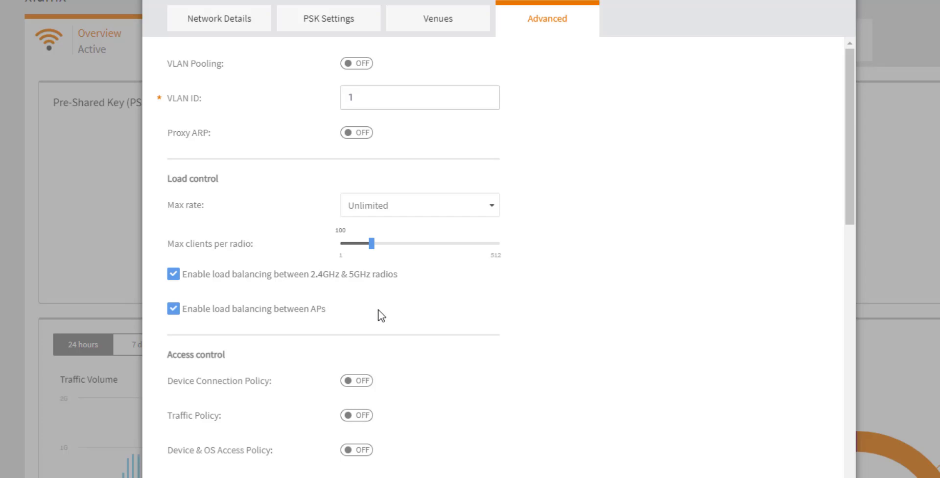
scroll(404, 327, "down", 3)
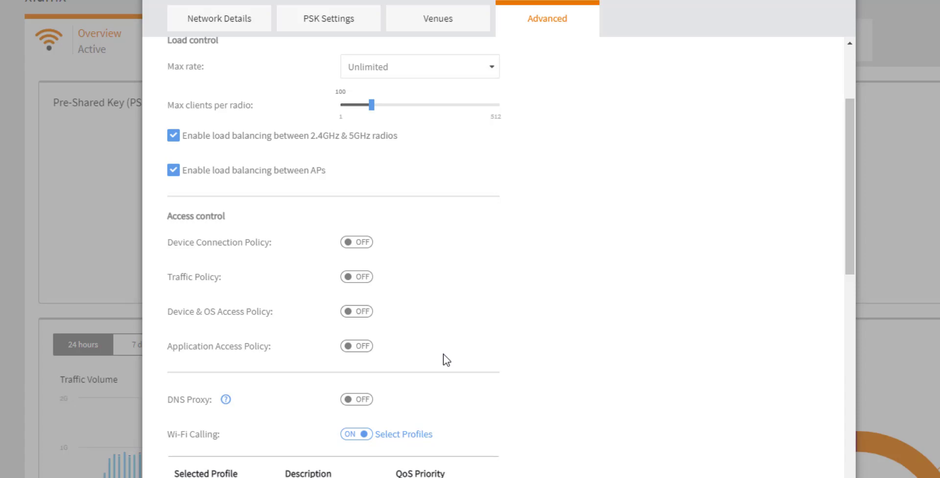
Turn on Device & OS Access Policy set to Chrome OS Policy, reviewing its rules without changes
left_click(362, 318)
left_click(434, 313)
left_click(414, 335)
left_click(474, 312)
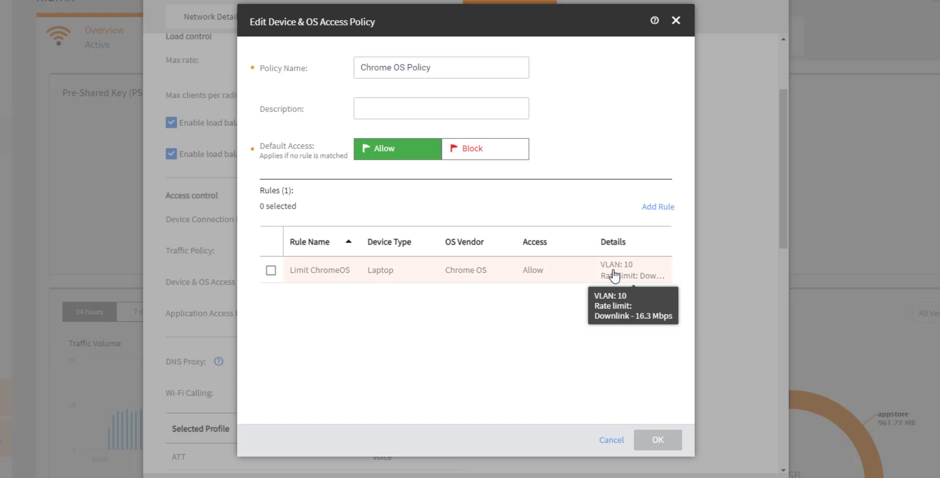
left_click(609, 440)
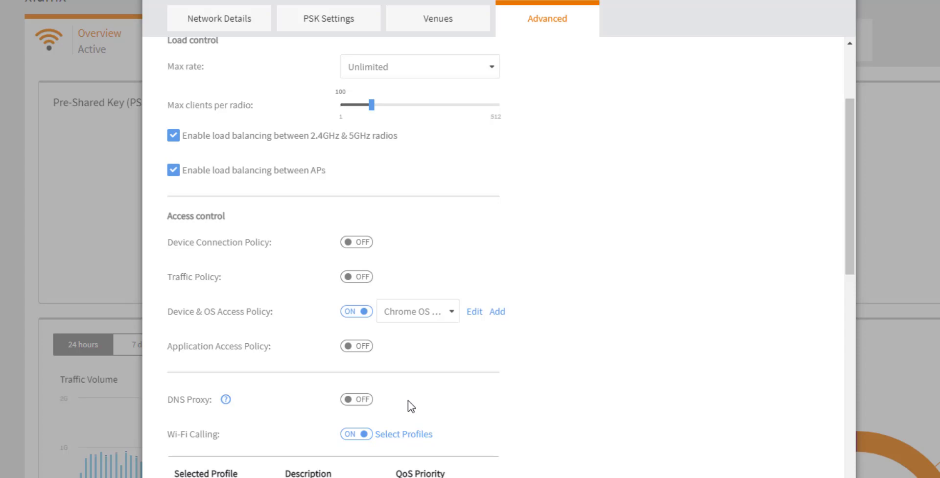
Try adding a DNS Proxy rule, then cancel both DNS Proxy dialogs without adding anything
left_click(358, 399)
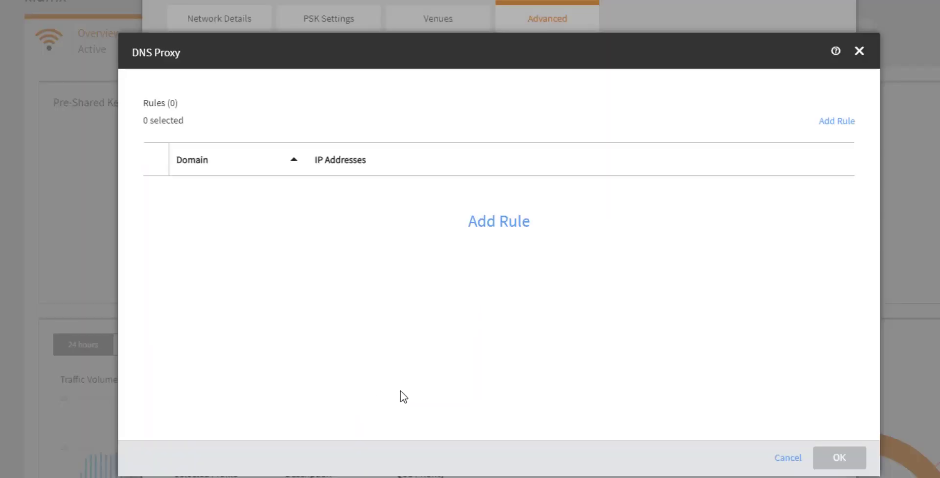
left_click(520, 225)
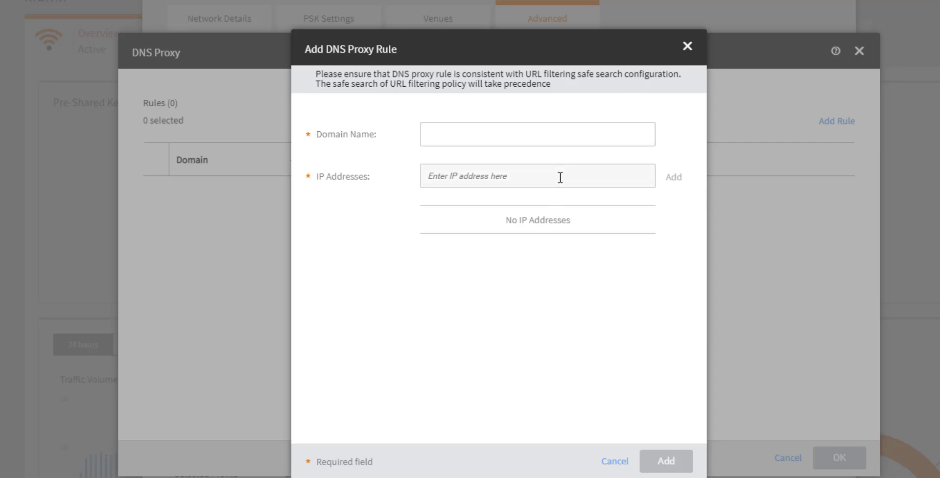
left_click(610, 461)
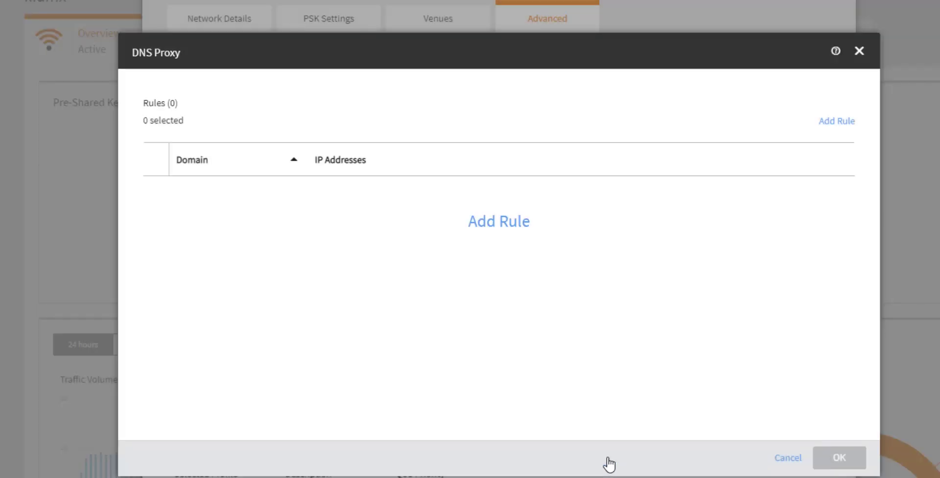
left_click(788, 458)
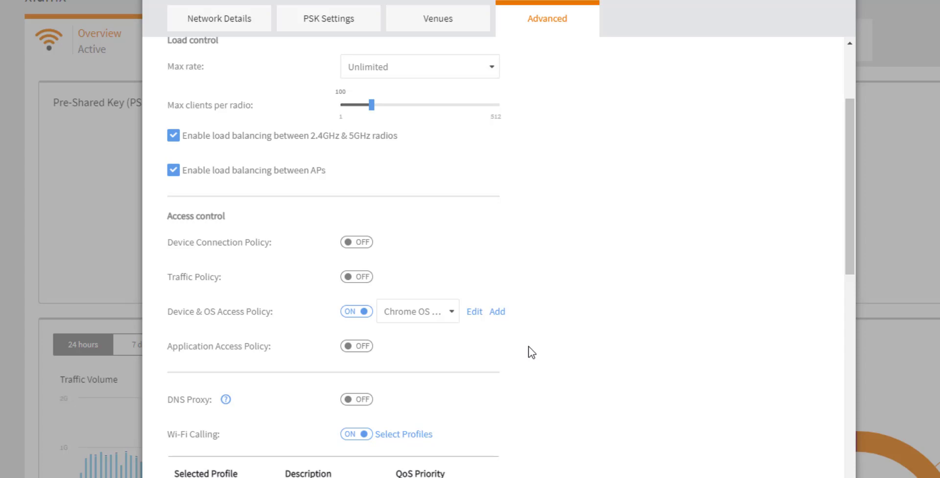
scroll(541, 353, "down", 4)
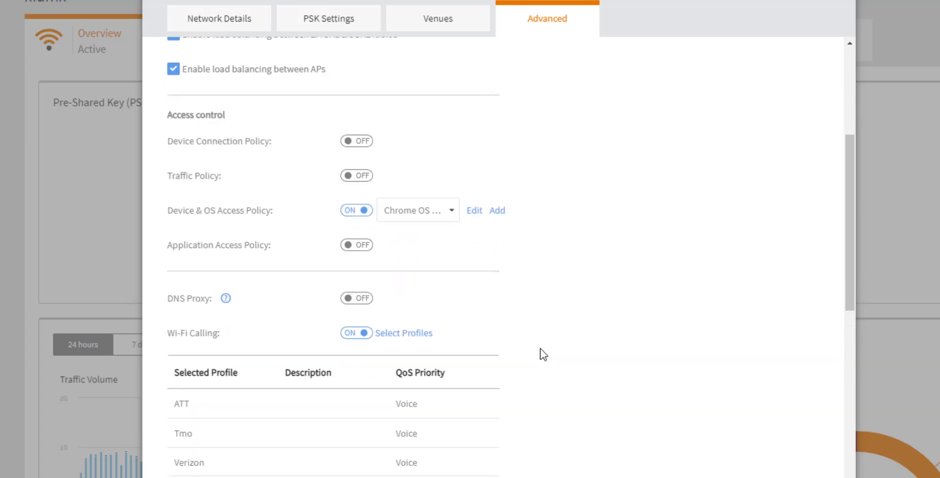
scroll(543, 354, "down", 2)
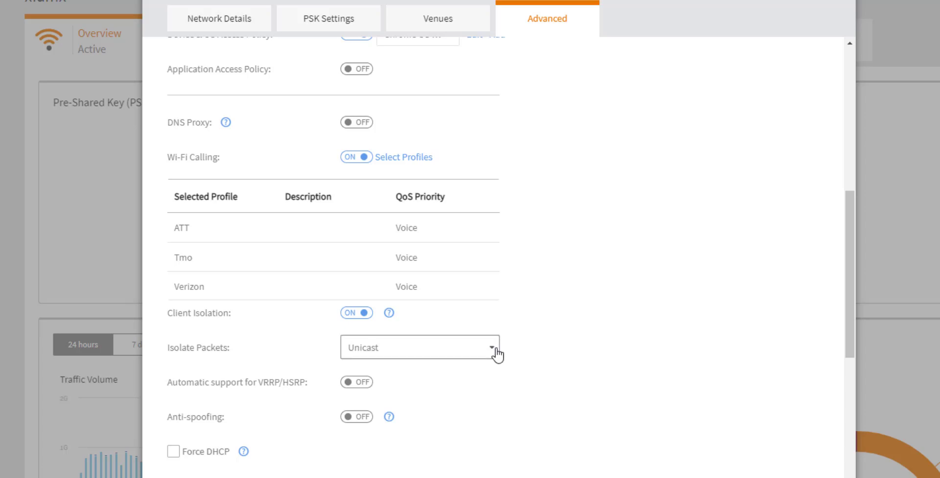
Keep Unicast as the isolated packet type and enable automatic VRRP/HSRP support
left_click(497, 354)
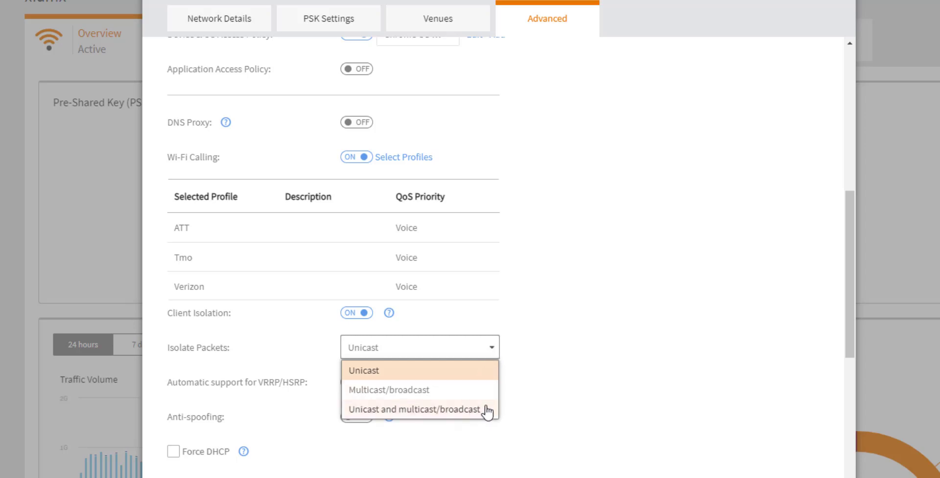
left_click(545, 376)
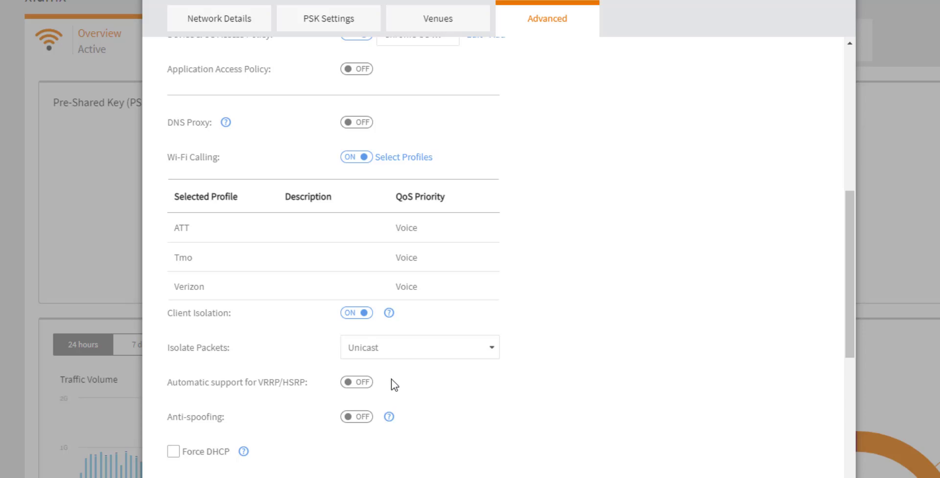
left_click(366, 382)
Switch Client Isolation off in the Advanced settings
scroll(391, 382, "down", 2)
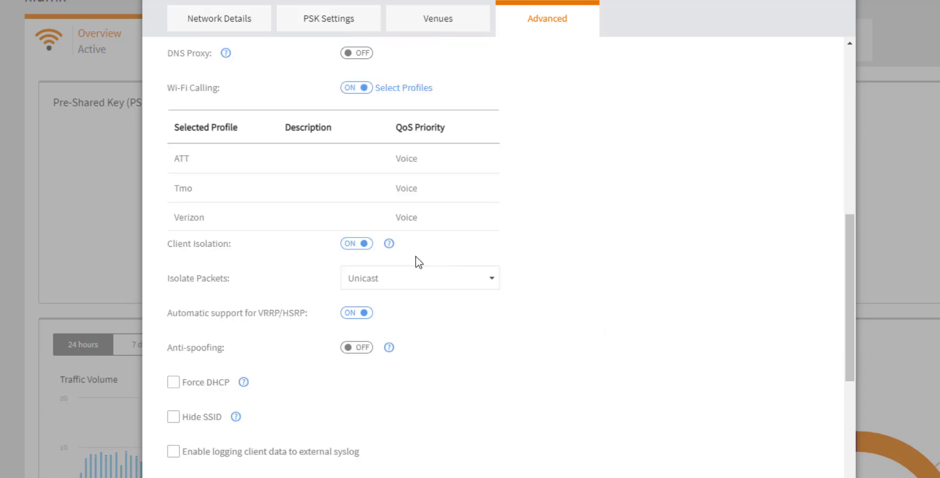
left_click(363, 244)
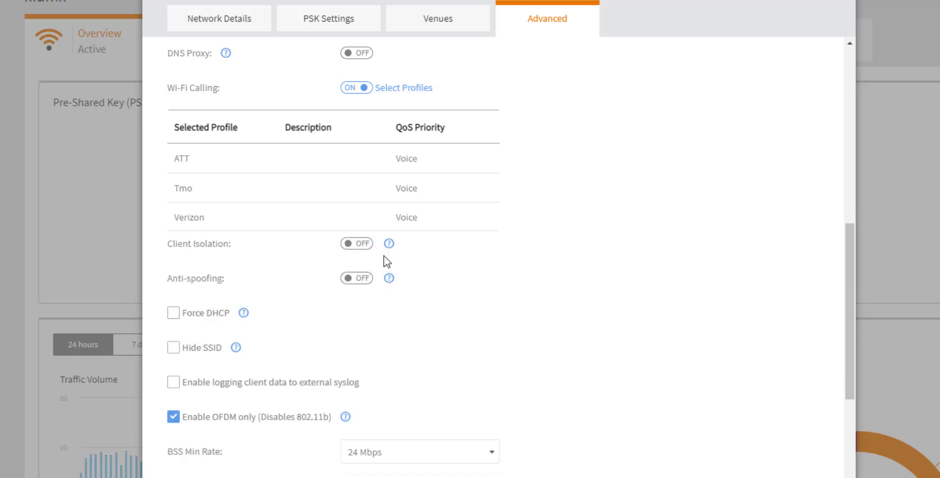
Toggle the Anti-spoofing protection switch
left_click(354, 285)
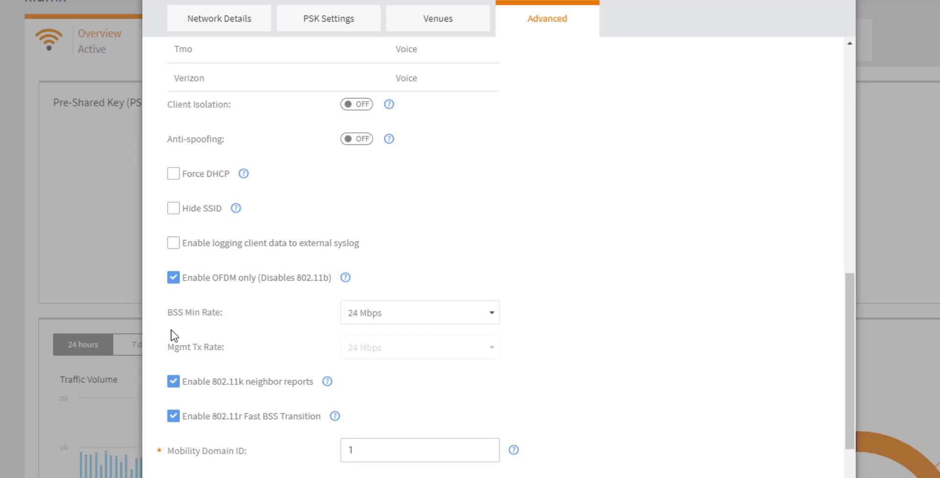
Keep the BSS Min Rate at 24 Mbps
left_click(418, 313)
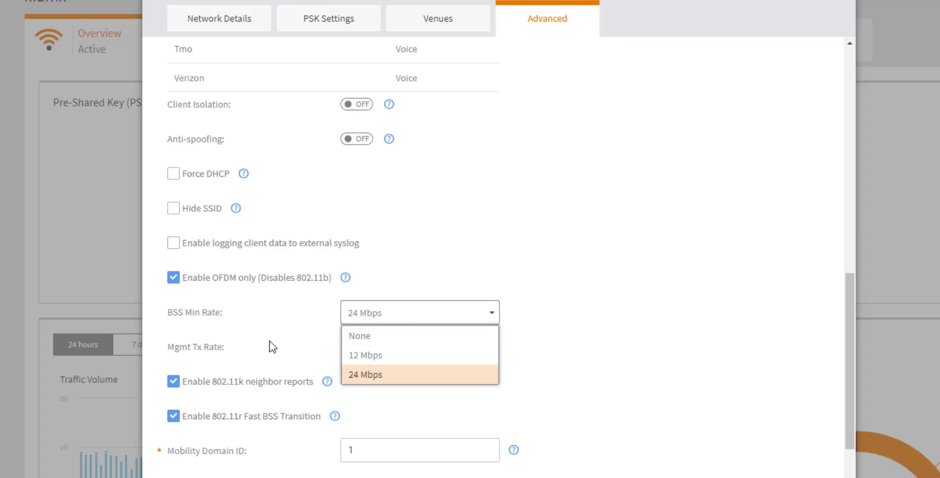
left_click(175, 330)
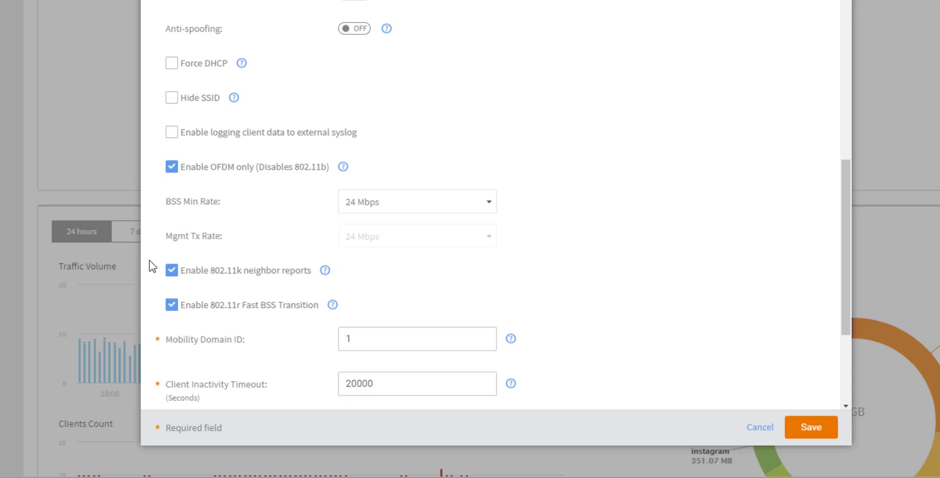
scroll(149, 265, "down", 4)
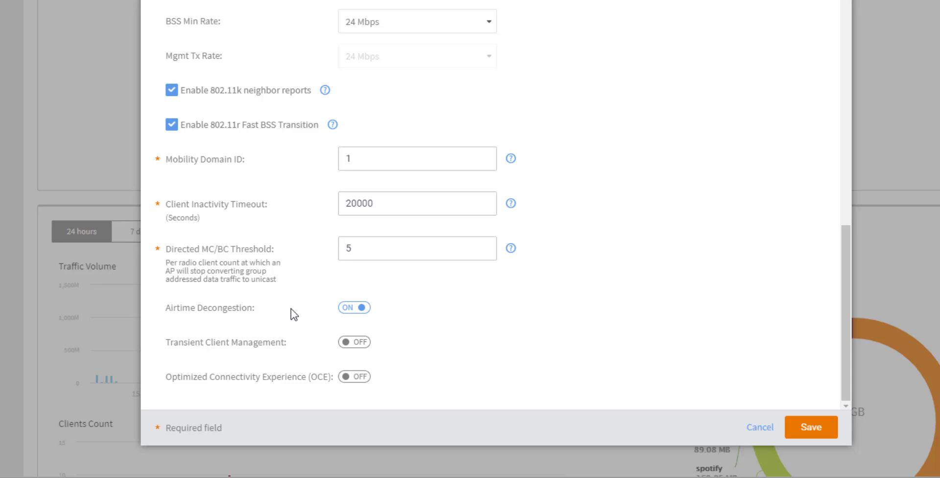
Turn Airtime Decongestion off and enable Join RSSI Threshold at -85 dBm
left_click(354, 307)
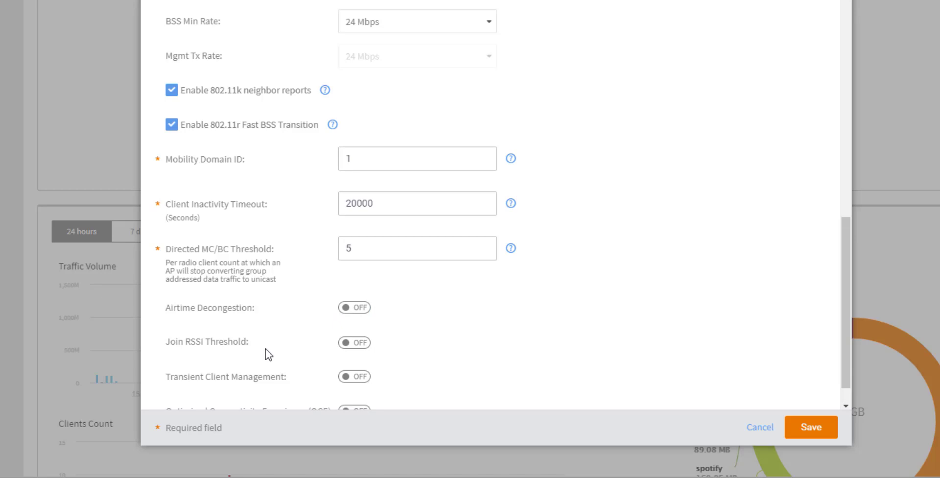
left_click(350, 307)
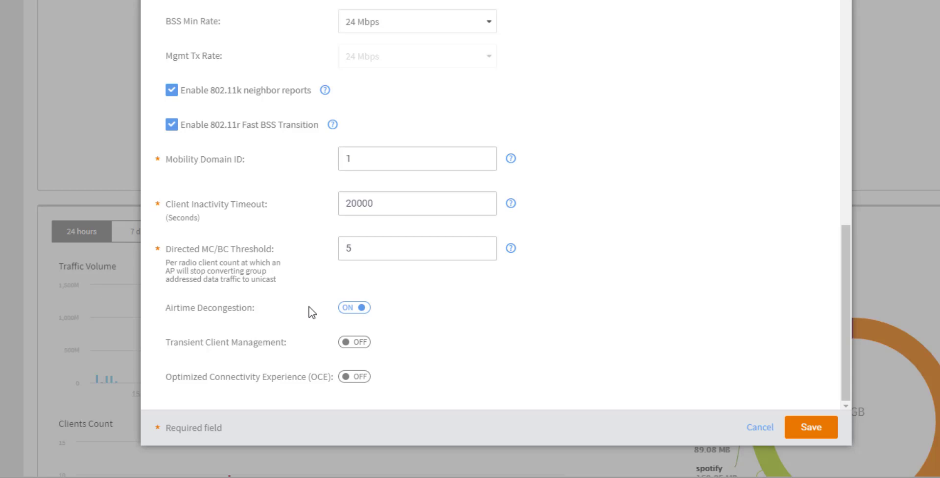
left_click(348, 308)
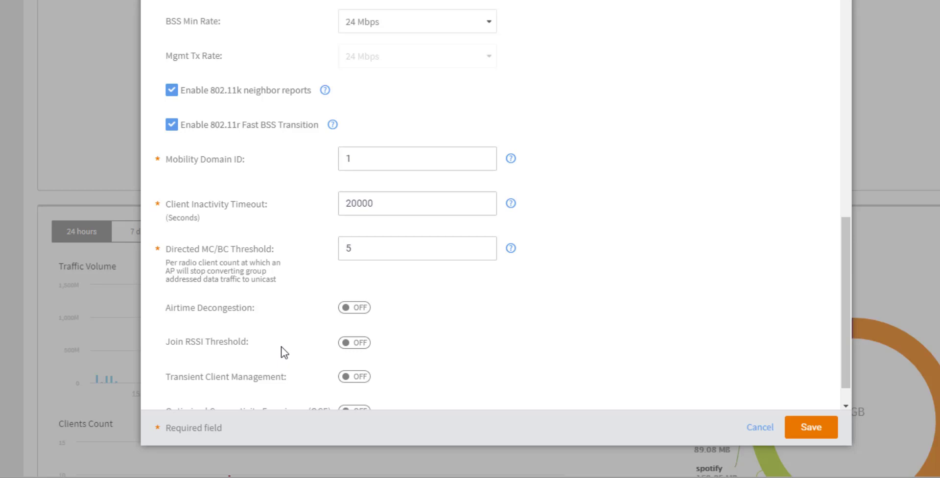
left_click(344, 342)
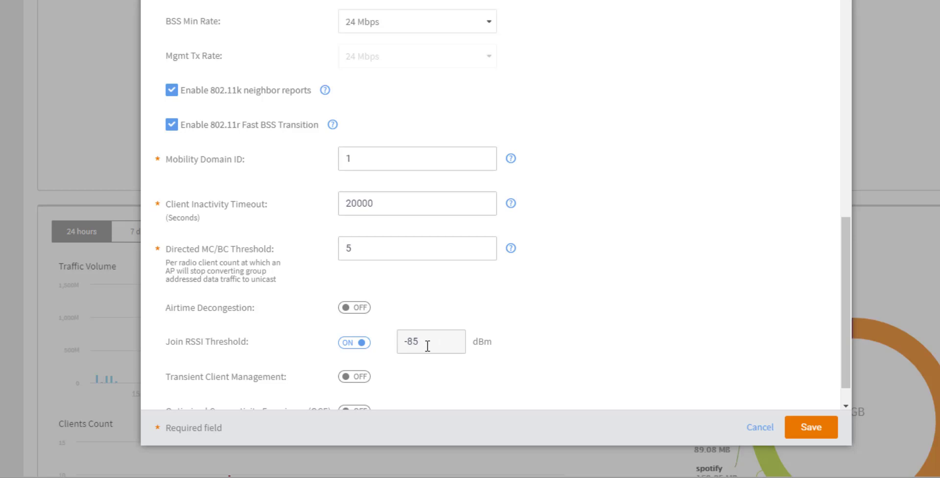
Enable Transient Client Management with join wait 30 s, expire 300 s, threshold 10
scroll(431, 337, "down", 1)
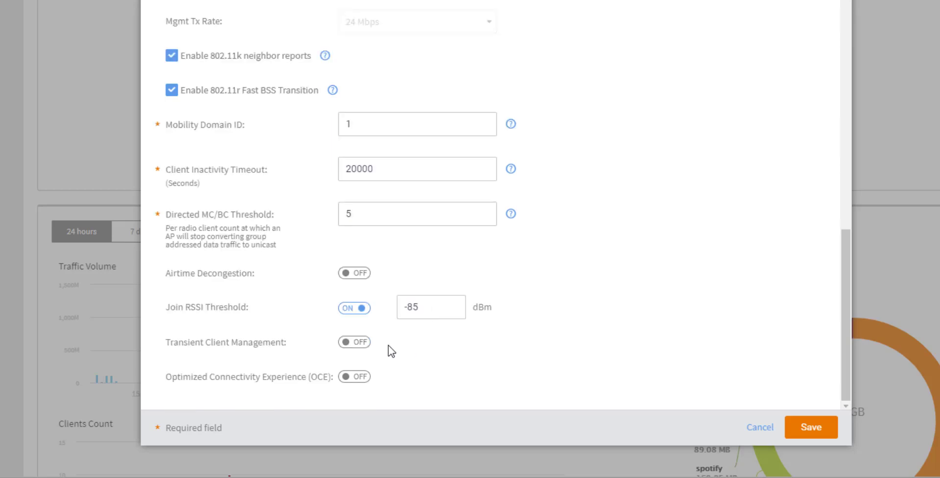
left_click(361, 342)
scroll(360, 349, "down", 3)
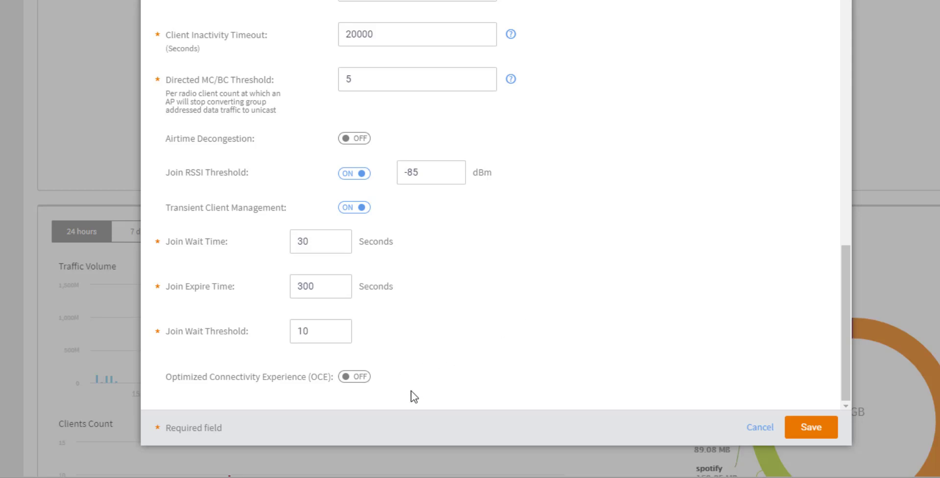
Enable OCE with 15 ms probe response delay and -75 dBm rejection threshold
left_click(356, 377)
scroll(356, 383, "down", 2)
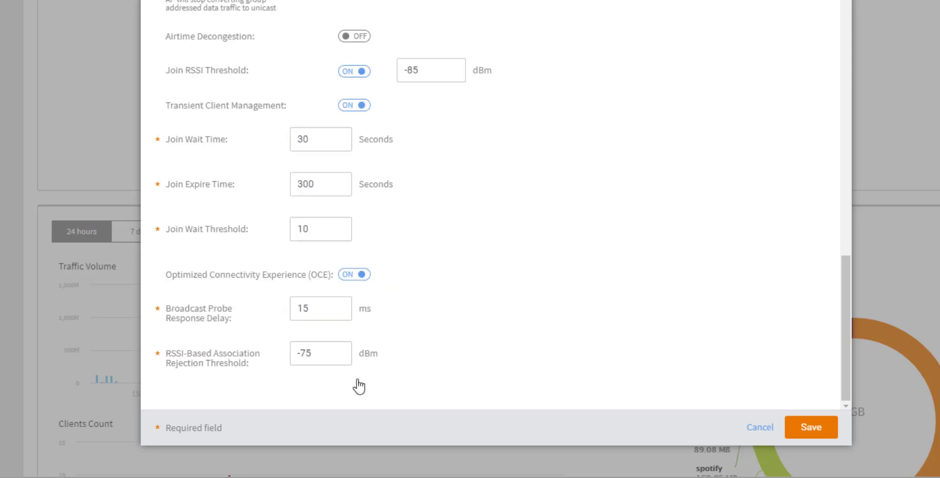